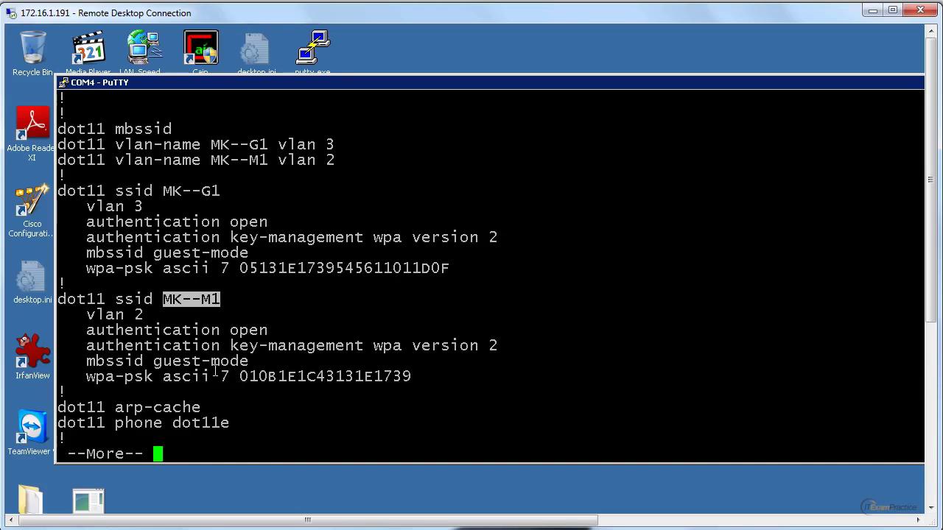
Step: Enter global configuration mode and open the configuration of SSID MK--M1
{"action": "left_click", "coordinate": [179, 322]}
{"action": "type", "text": "q"}
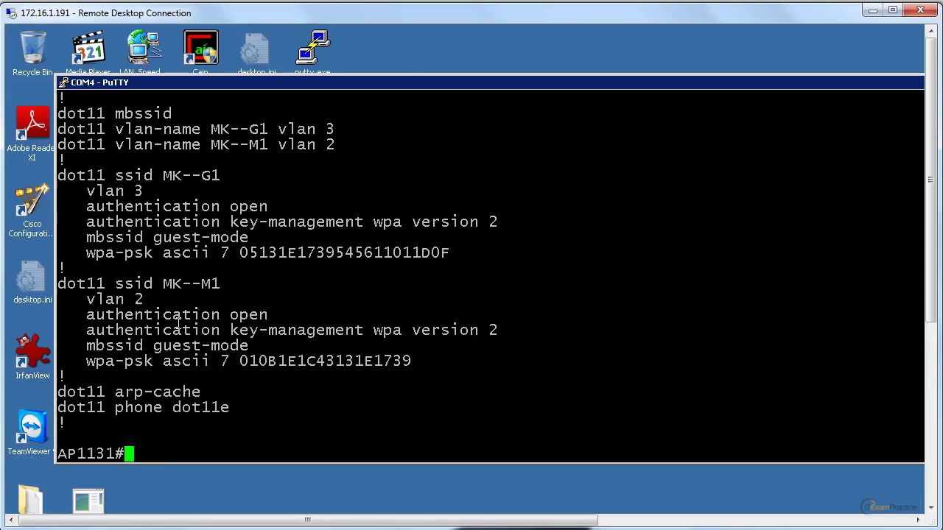
{"action": "type", "text": "conf t"}
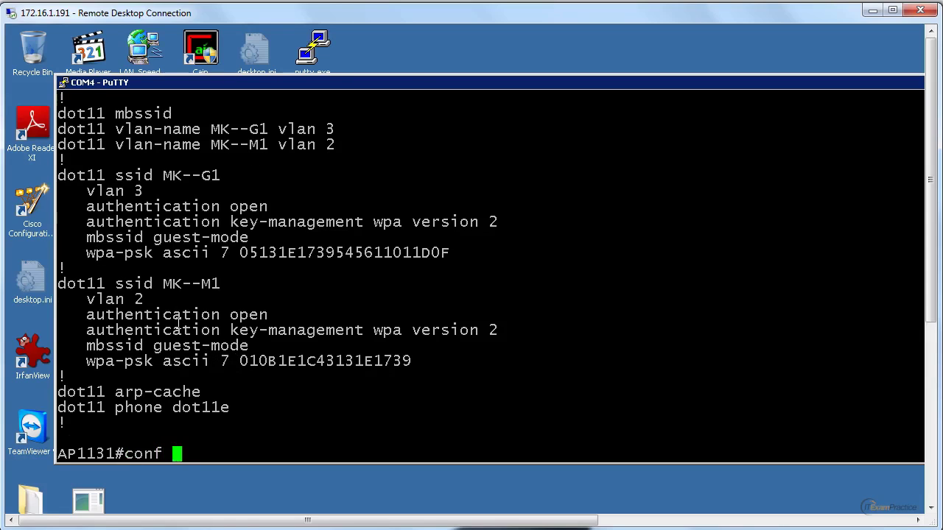
{"action": "key", "text": "Return"}
{"action": "left_click_drag", "start_coordinate": [59, 237], "coordinate": [219, 236]}
{"action": "right_click", "coordinate": [218, 237]}
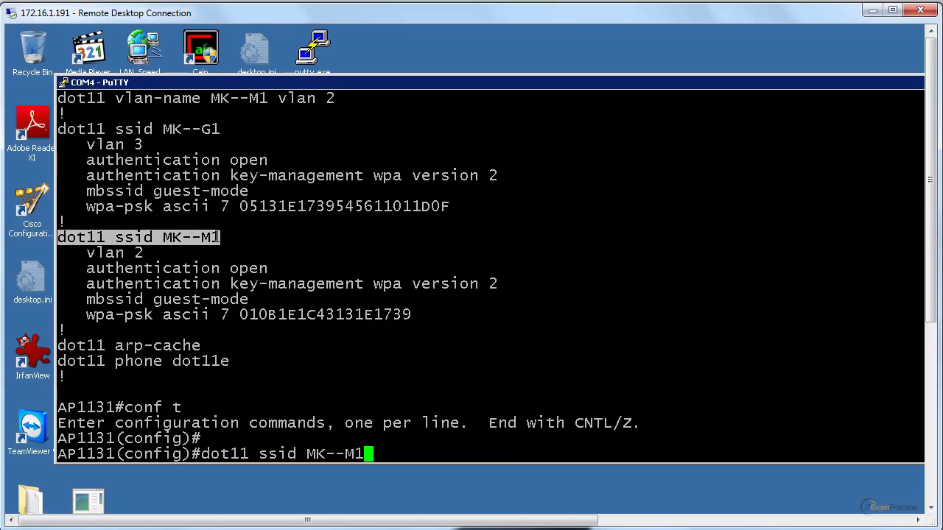
{"action": "key", "text": "Return"}
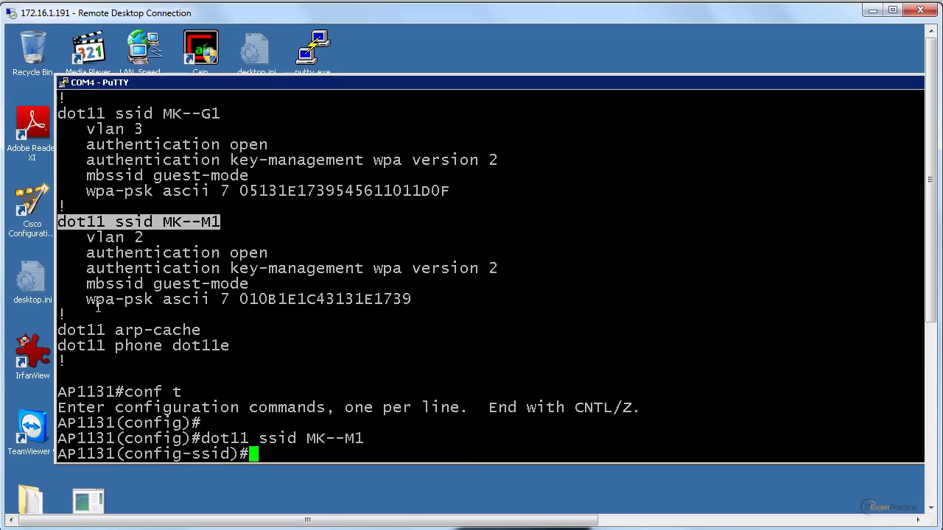
Step: Give MK--M1 a new plain-text WPA pre-shared key (wpa-psk ascii 0) and exit configuration mode
{"action": "left_click_drag", "start_coordinate": [84, 299], "coordinate": [211, 298]}
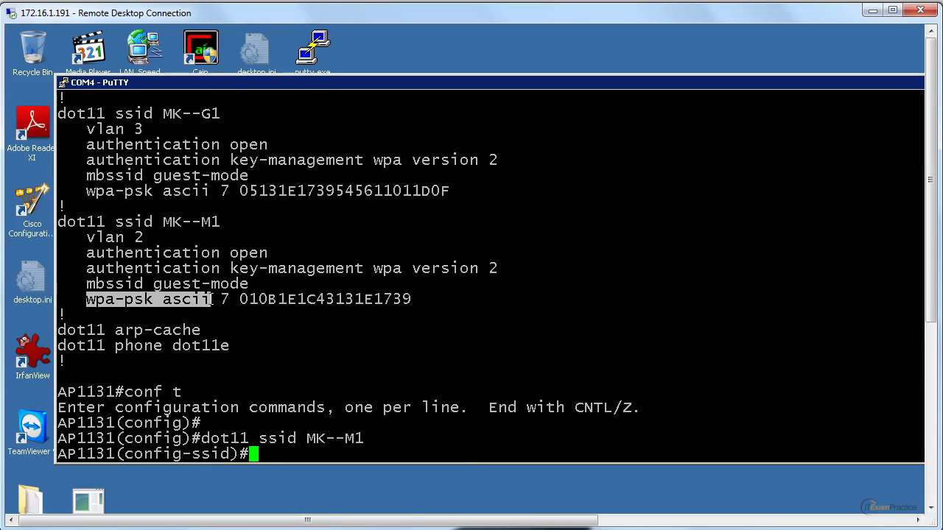
{"action": "right_click", "coordinate": [211, 299]}
{"action": "type", "text": "0"}
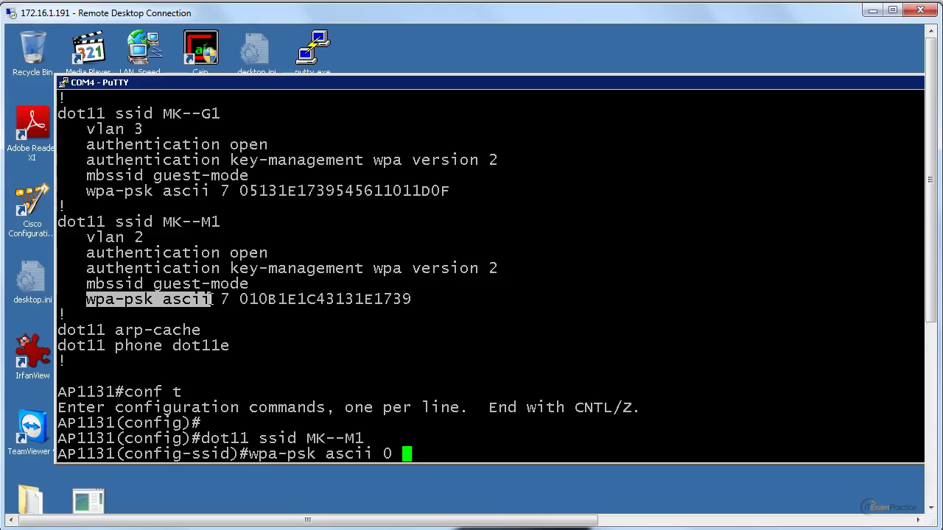
{"action": "type", "text": "12345678"}
{"action": "key", "text": "Return"}
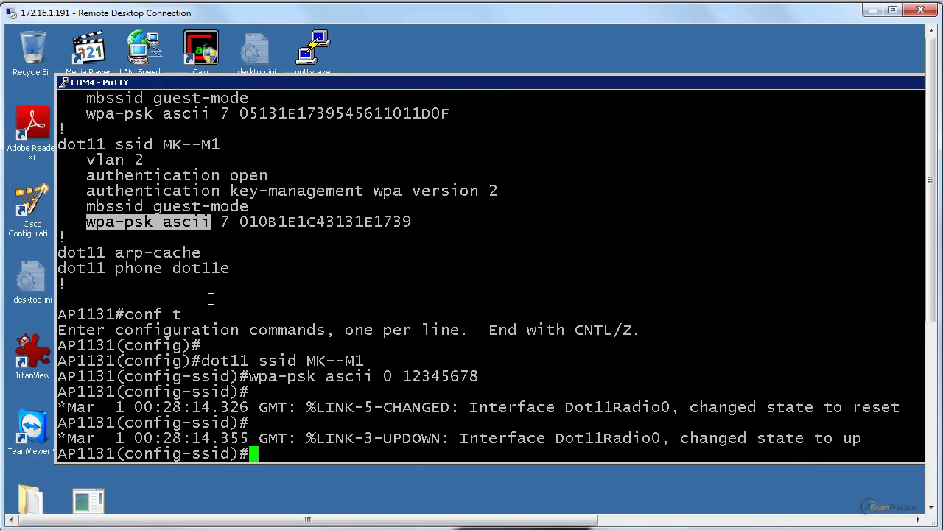
{"action": "key", "text": "ctrl+z"}
{"action": "key", "text": "Return"}
{"action": "key", "text": "Return"}
{"action": "type", "text": "sh "}
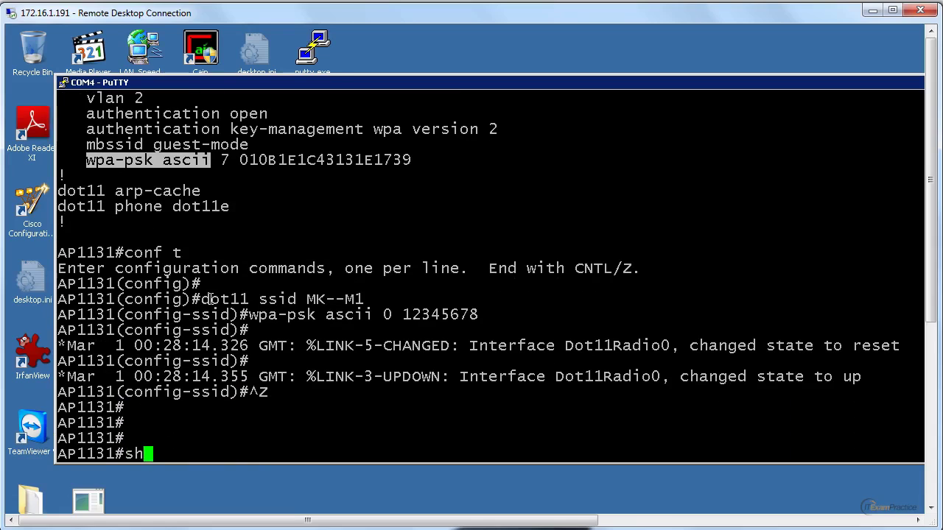
{"action": "type", "text": "ip int brie"}
Step: Run sh ip int brie and highlight BVI1's 10.10.11.1 address and the administratively down Dot11Radio1 row
{"action": "key", "text": "Return"}
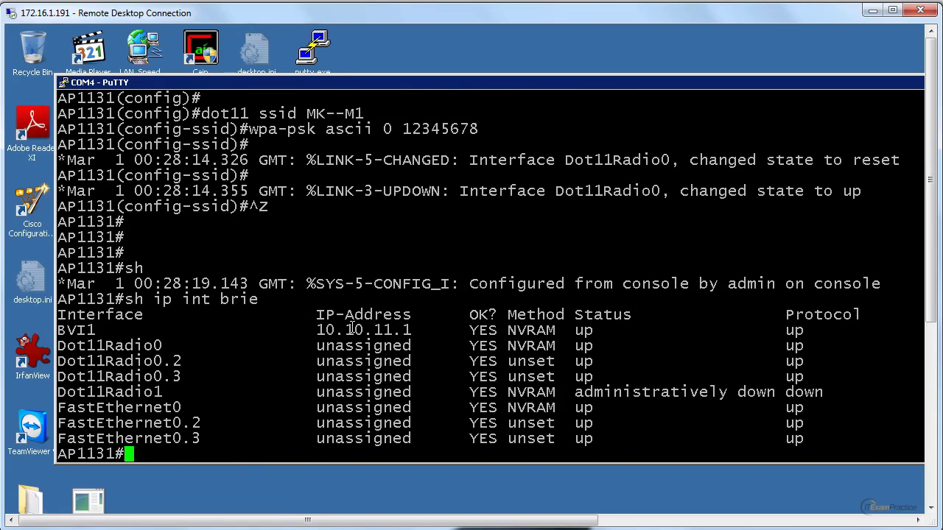
{"action": "double_click", "coordinate": [352, 329]}
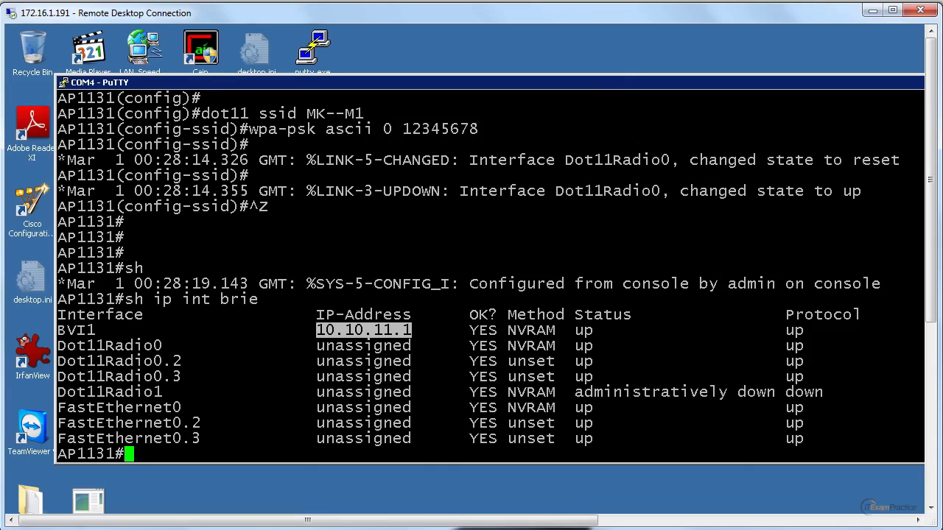
{"action": "left_click", "coordinate": [447, 336]}
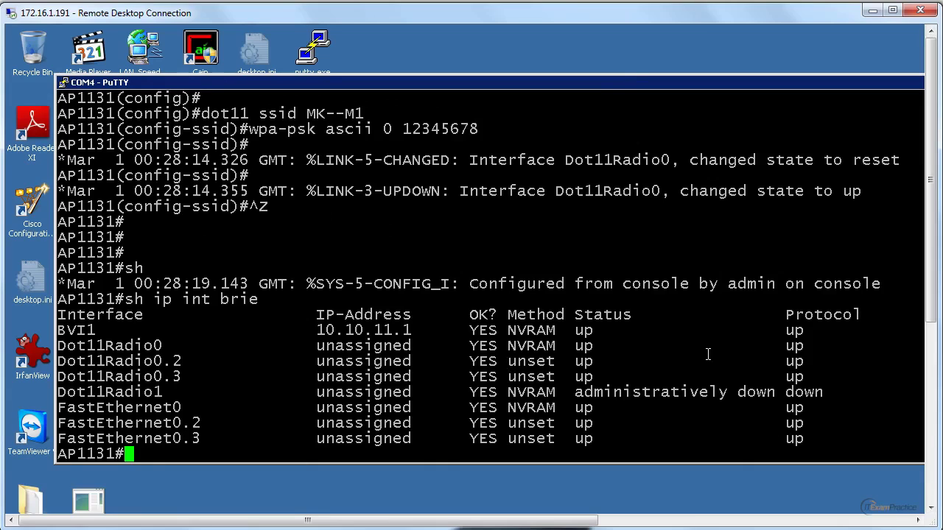
{"action": "left_click_drag", "start_coordinate": [68, 394], "coordinate": [163, 393]}
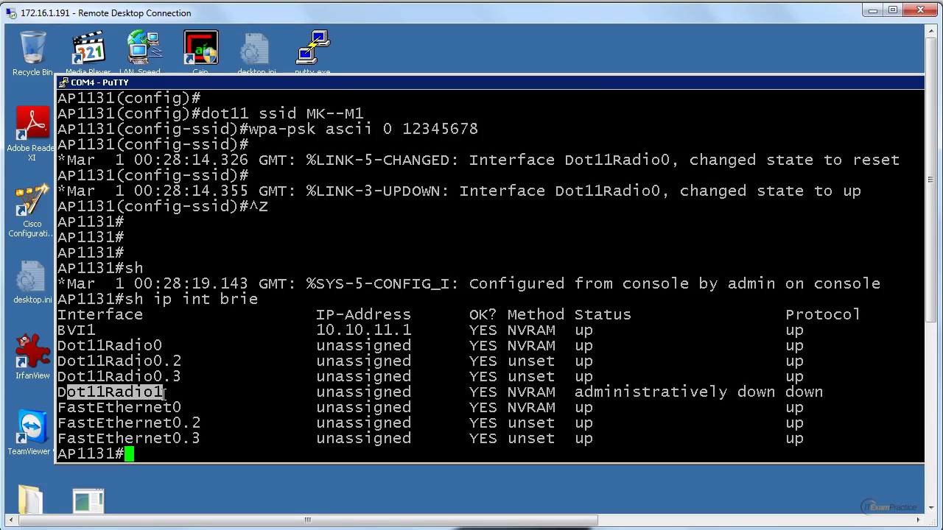
Step: Bring the remote desktop's system tray into view and list the available wireless networks
{"action": "left_click", "coordinate": [871, 522]}
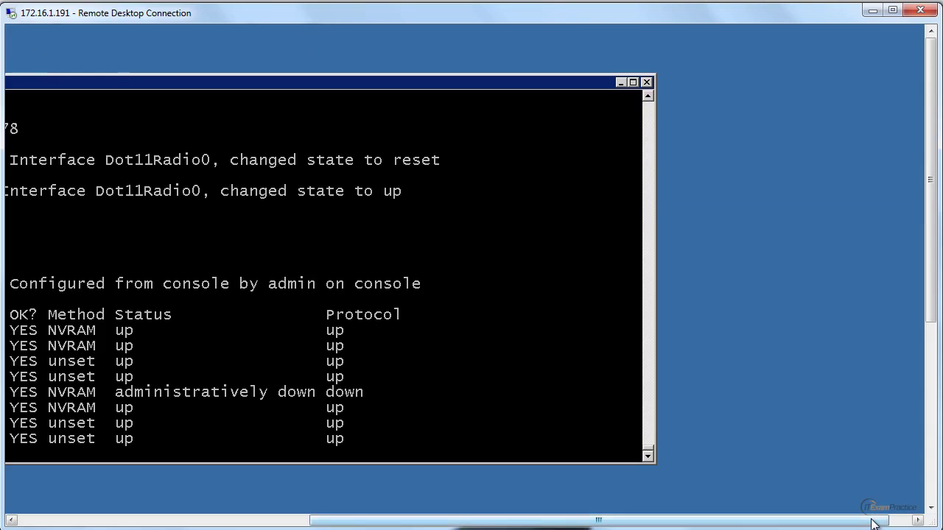
{"action": "left_click", "coordinate": [931, 493]}
{"action": "left_click", "coordinate": [847, 500]}
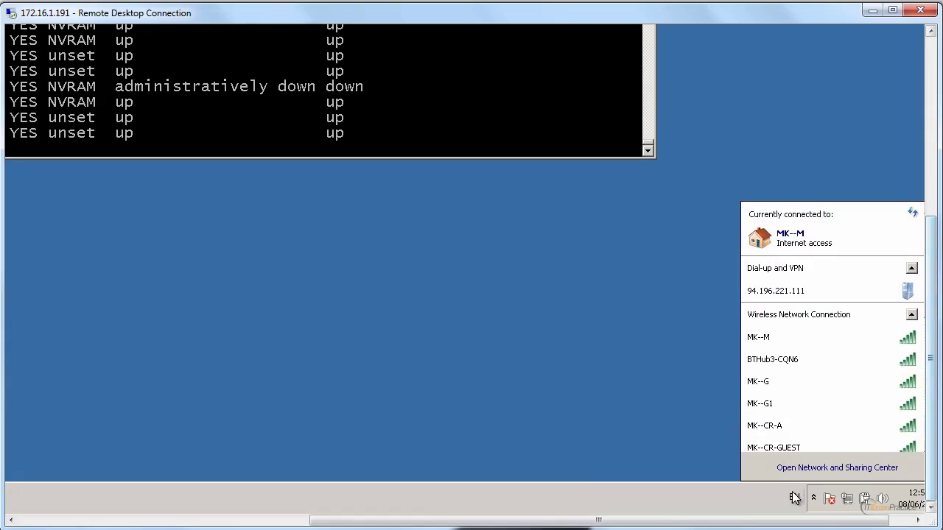
{"action": "left_click_drag", "start_coordinate": [801, 520], "coordinate": [823, 520]}
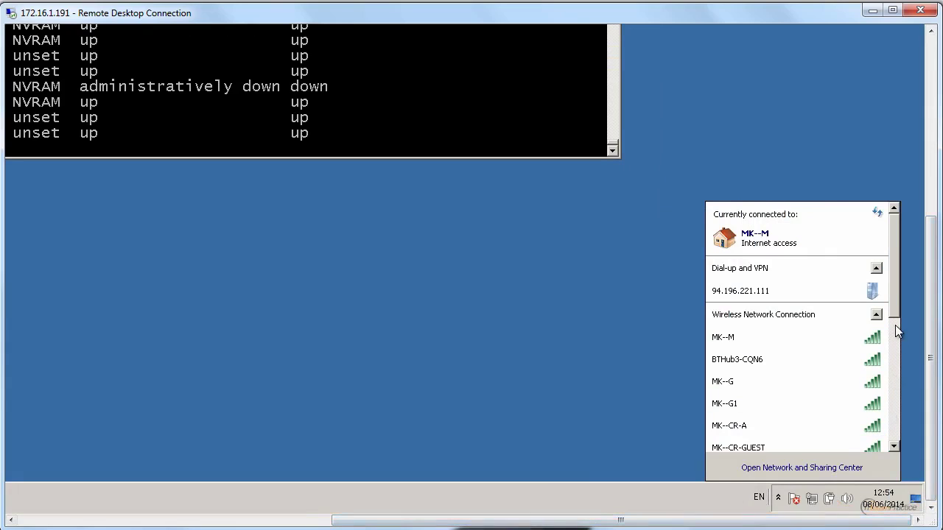
{"action": "left_click_drag", "start_coordinate": [896, 302], "coordinate": [895, 336]}
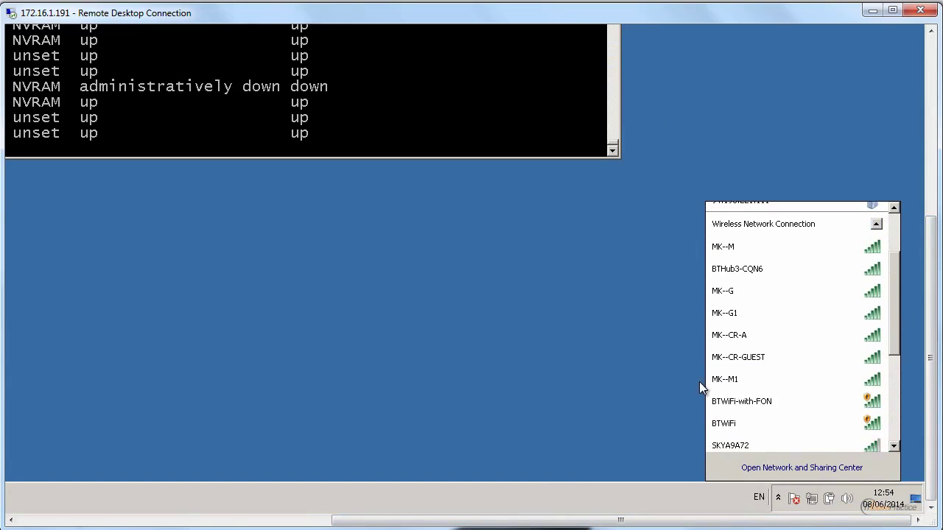
Step: Connect to the MK--M1 network, entering its new security key
{"action": "left_click", "coordinate": [726, 379]}
{"action": "left_click", "coordinate": [717, 401]}
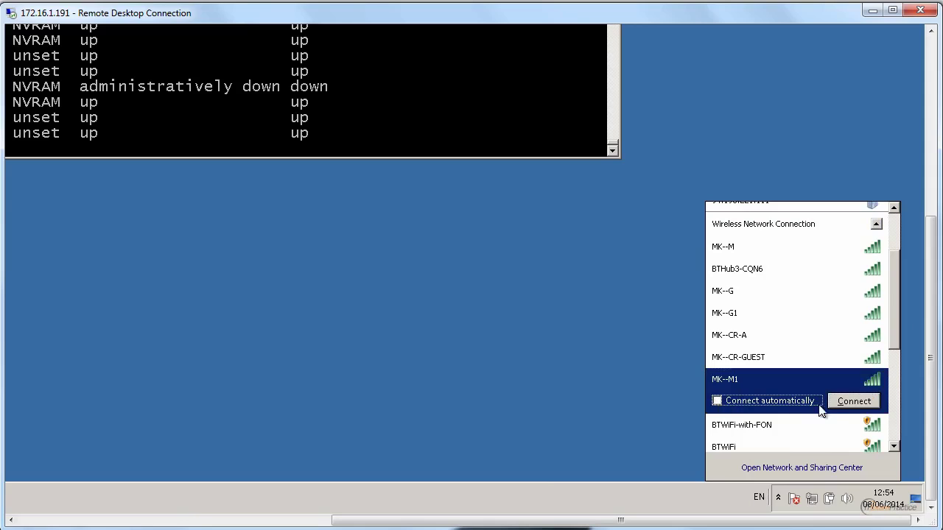
{"action": "left_click", "coordinate": [844, 404]}
{"action": "type", "text": "12345678"}
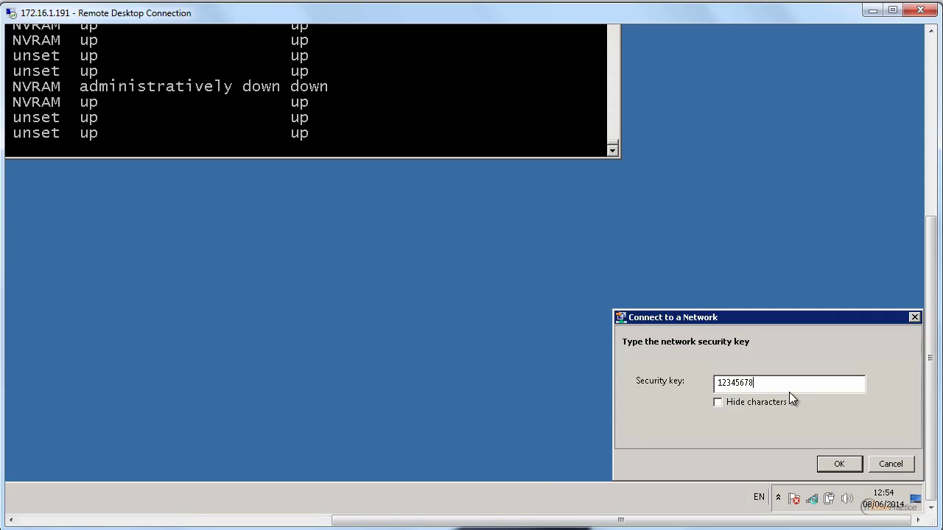
{"action": "key", "text": "Return"}
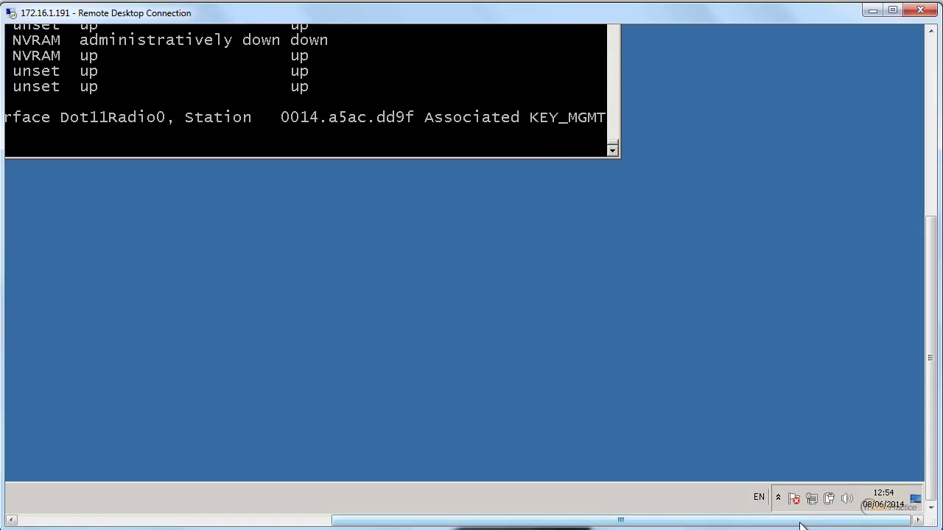
{"action": "left_click_drag", "start_coordinate": [620, 521], "coordinate": [316, 520]}
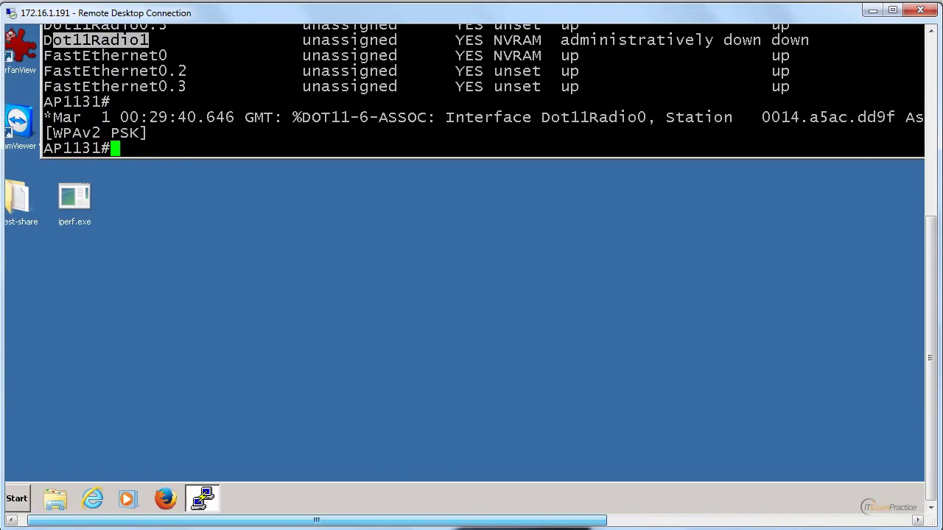
Step: Run sh dot11 associations and mark the associated client's address 172.16.1.199
{"action": "type", "text": "s"}
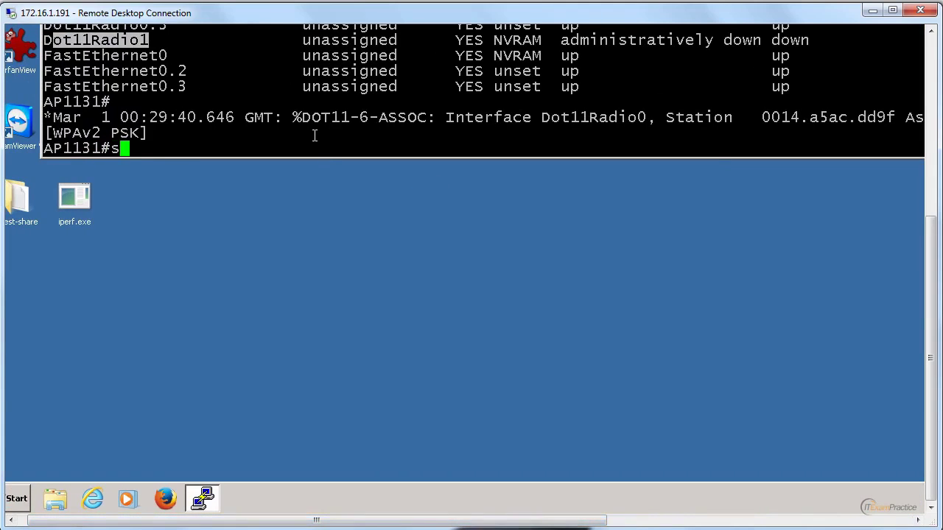
{"action": "type", "text": "h dot11 as"}
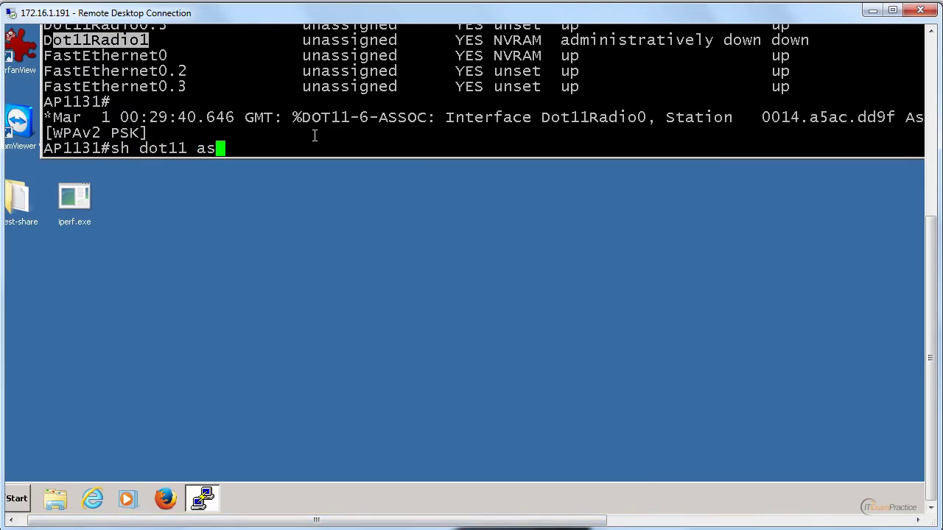
{"action": "key", "text": "Return"}
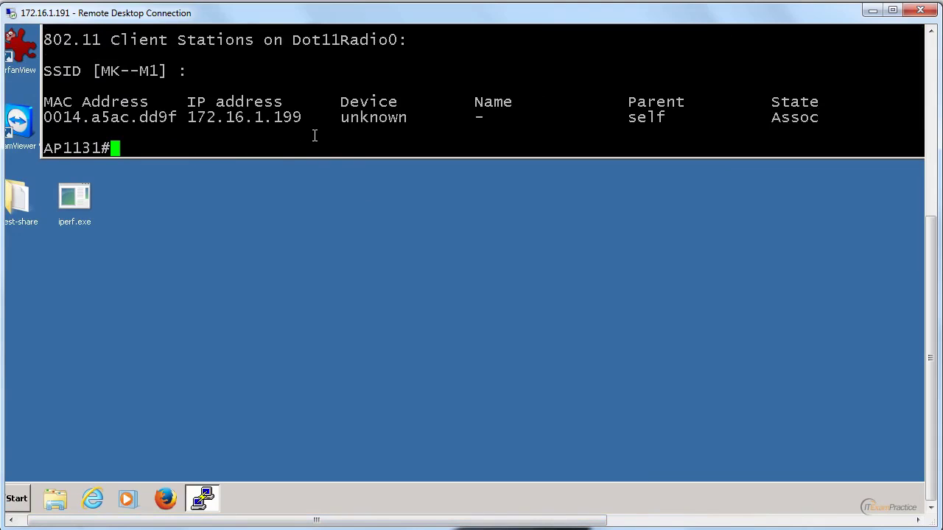
{"action": "left_click_drag", "start_coordinate": [301, 118], "coordinate": [191, 118]}
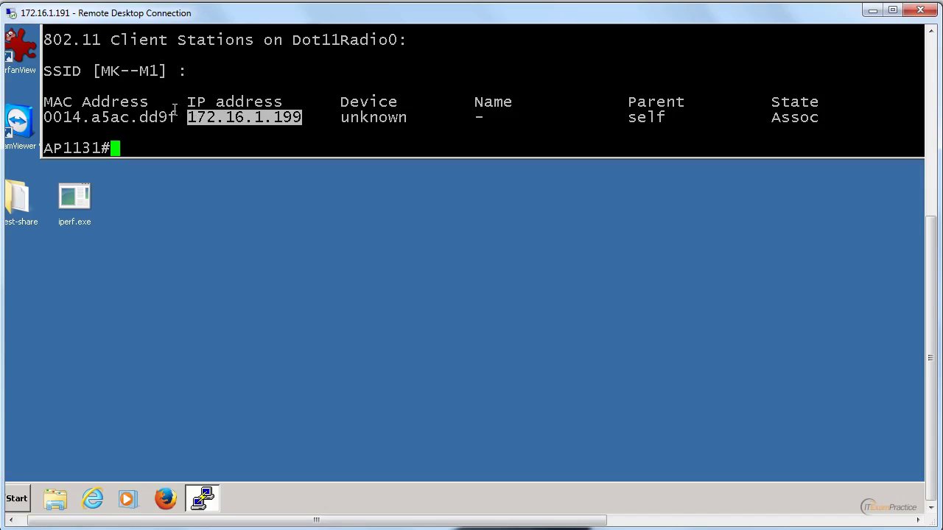
{"action": "left_click", "coordinate": [174, 109]}
Step: Enter global configuration mode and list the interfaces with do sh ip int brie
{"action": "type", "text": "conf t"}
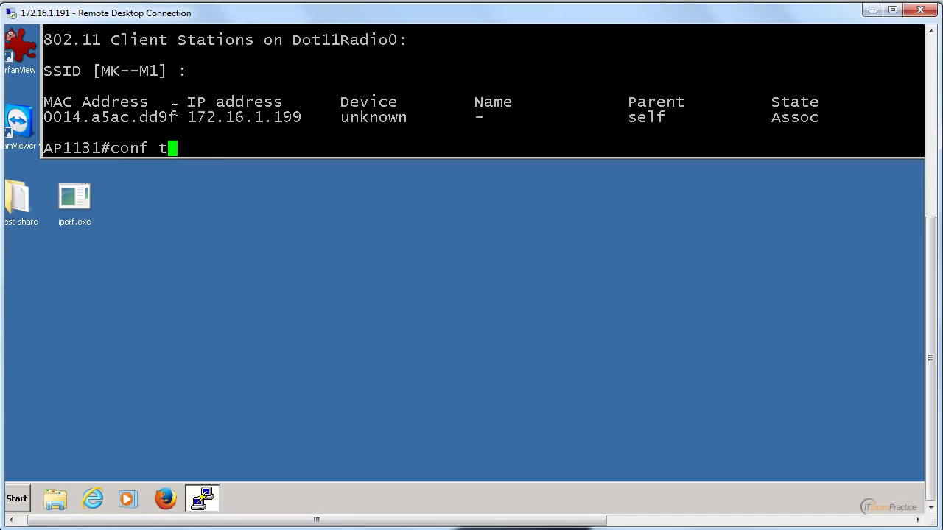
{"action": "key", "text": "Return"}
{"action": "type", "text": "do "}
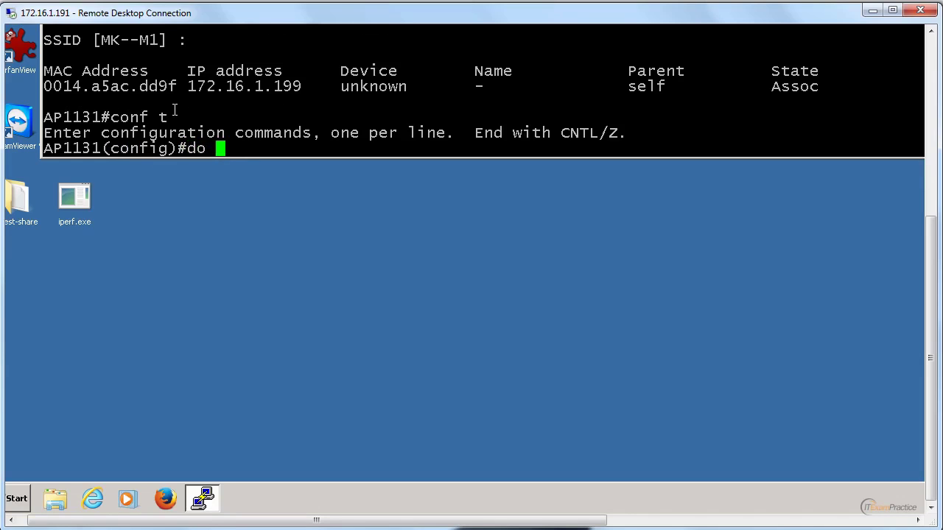
{"action": "type", "text": "sh ip int brie"}
{"action": "key", "text": "Return"}
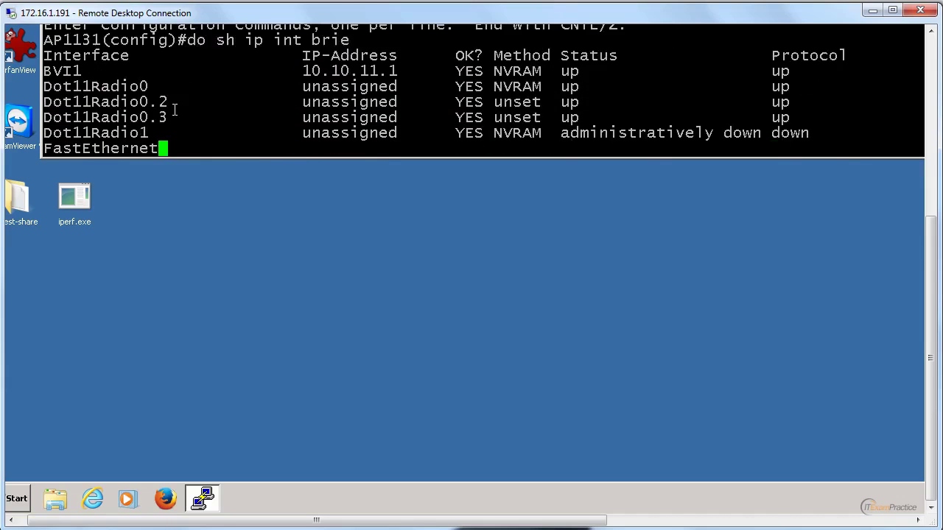
{"action": "left_click_drag", "start_coordinate": [930, 250], "coordinate": [930, 183]}
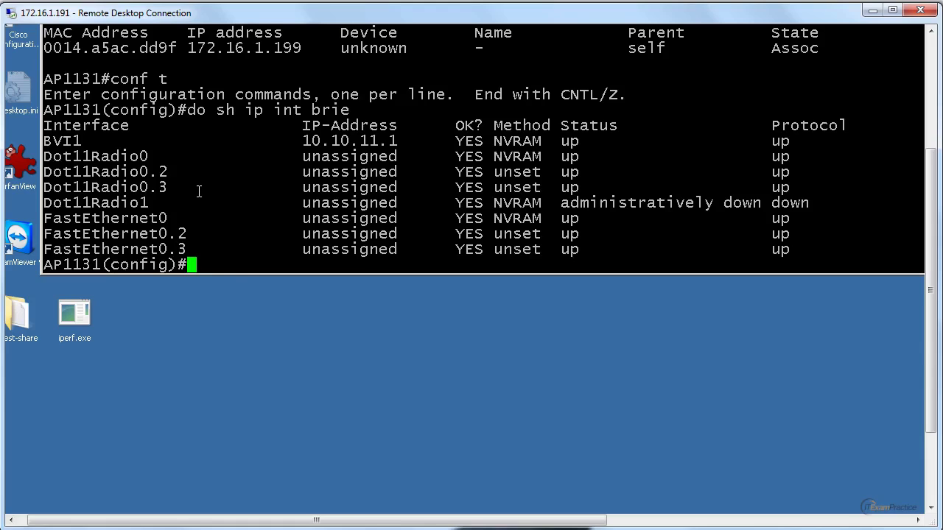
Step: Assign interface BVI1 the address 172.16.1.12 255.255.255.0 and exit configuration mode
{"action": "type", "text": "int"}
{"action": "double_click", "coordinate": [70, 140]}
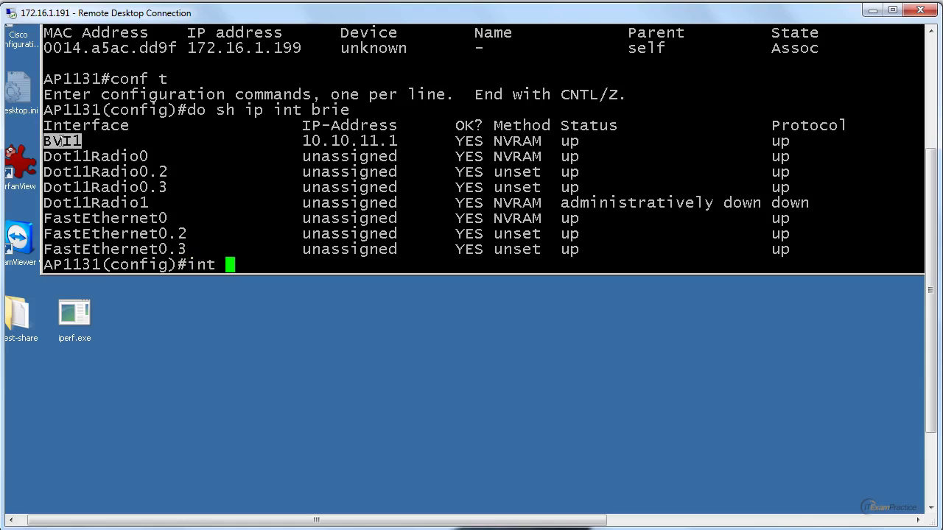
{"action": "right_click", "coordinate": [66, 141]}
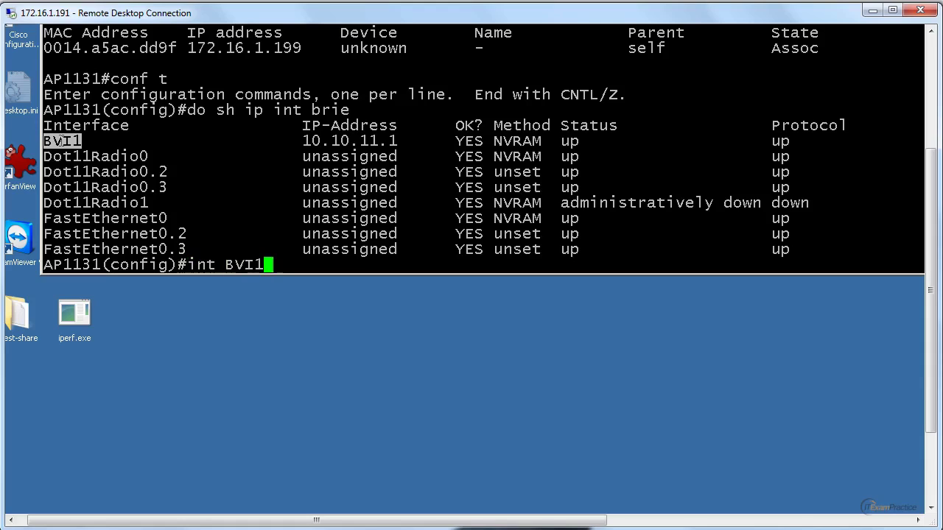
{"action": "key", "text": "Return"}
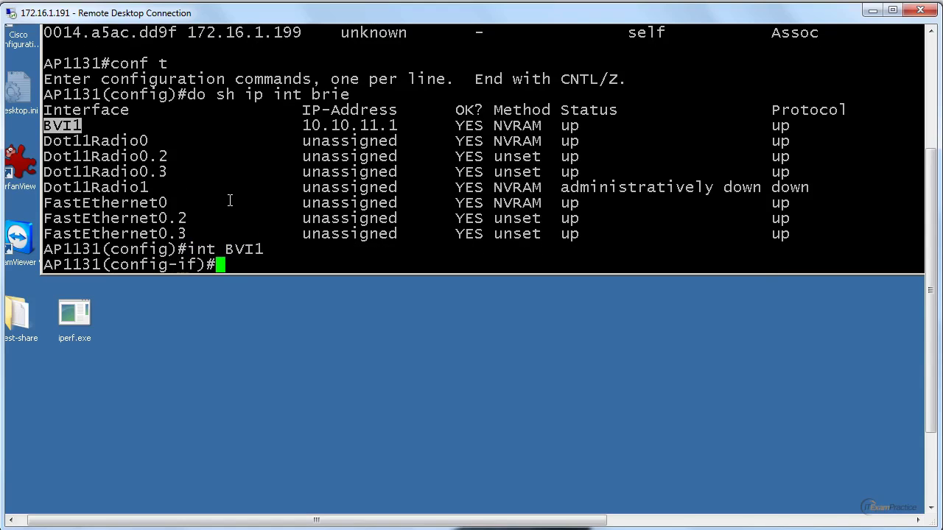
{"action": "type", "text": "ip ad"}
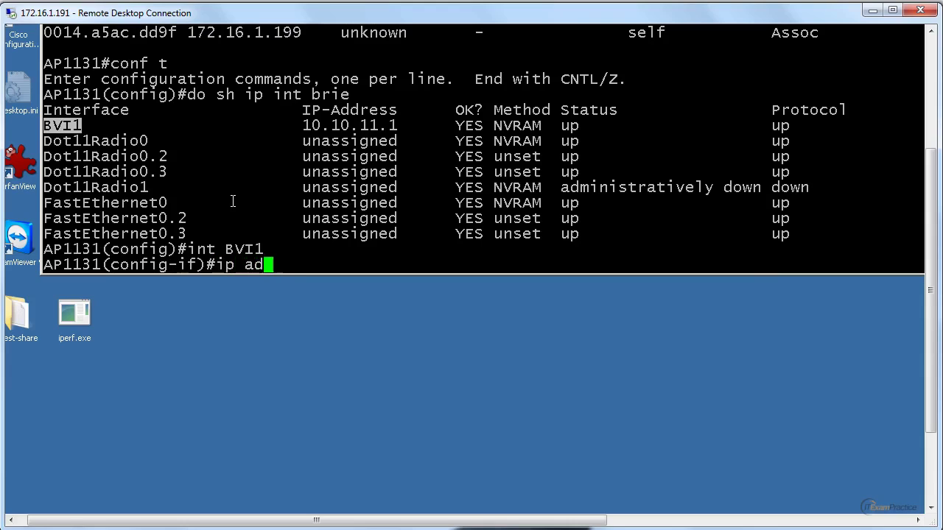
{"action": "type", "text": "d 172.1"}
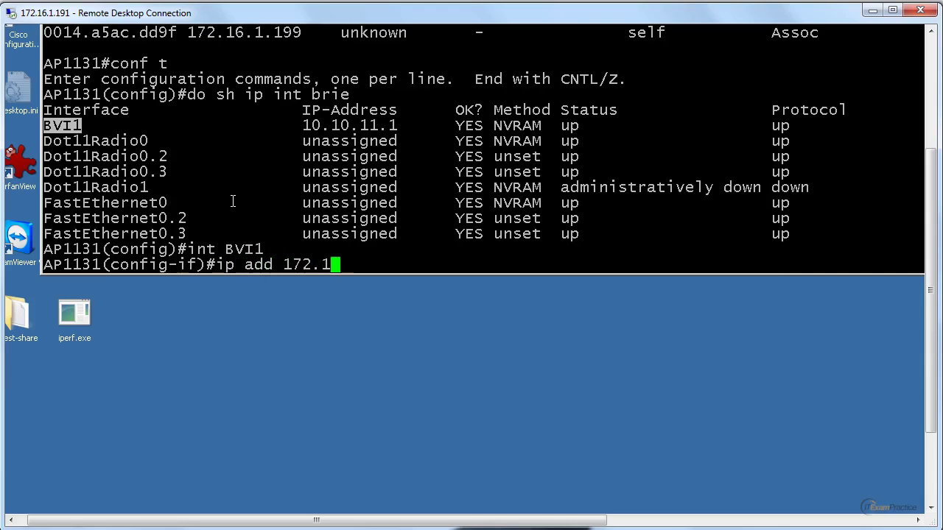
{"action": "type", "text": "6.1.12 255"}
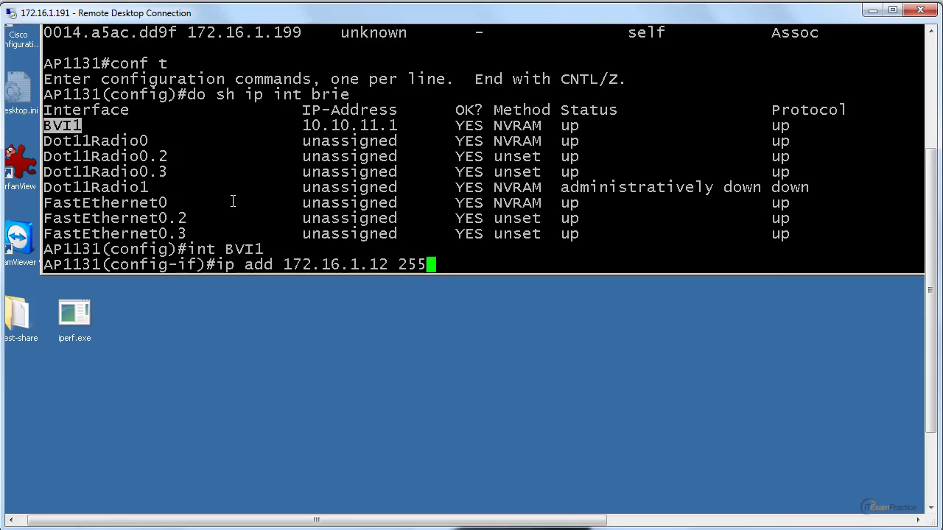
{"action": "type", "text": ".255.255.0"}
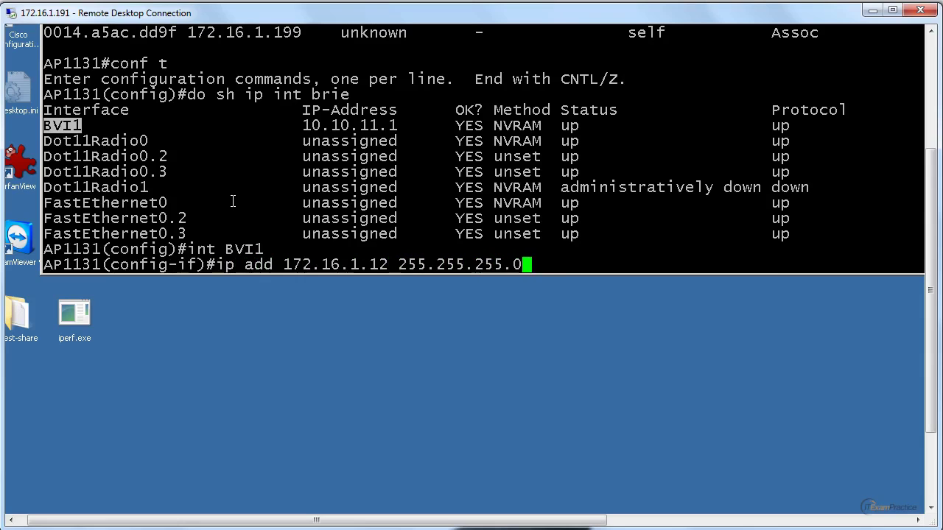
{"action": "key", "text": "Return"}
{"action": "key", "text": "ctrl+z"}
{"action": "key", "text": "Return"}
{"action": "key", "text": "Return"}
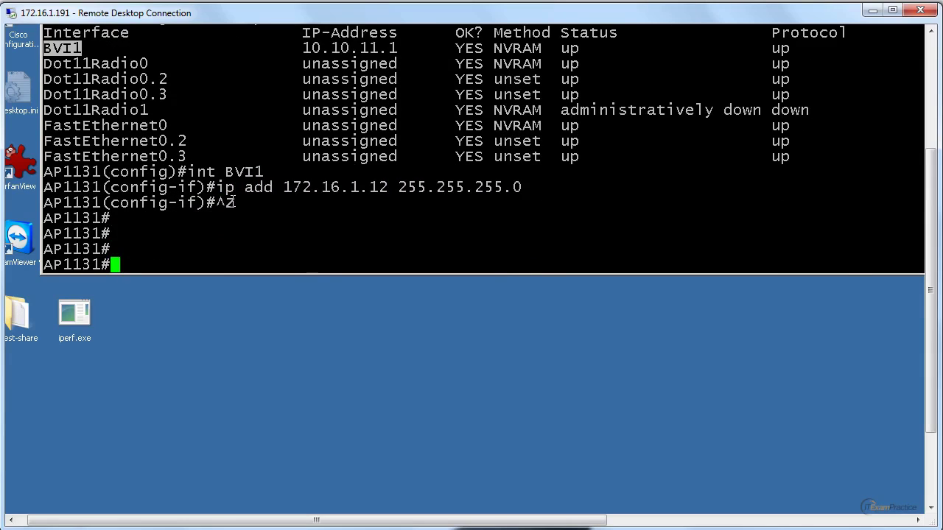
Step: Check BVI1 shows 172.16.1.12 with sh ip int bri, then ping 172.16.1.2
{"action": "type", "text": "sh ip int brie"}
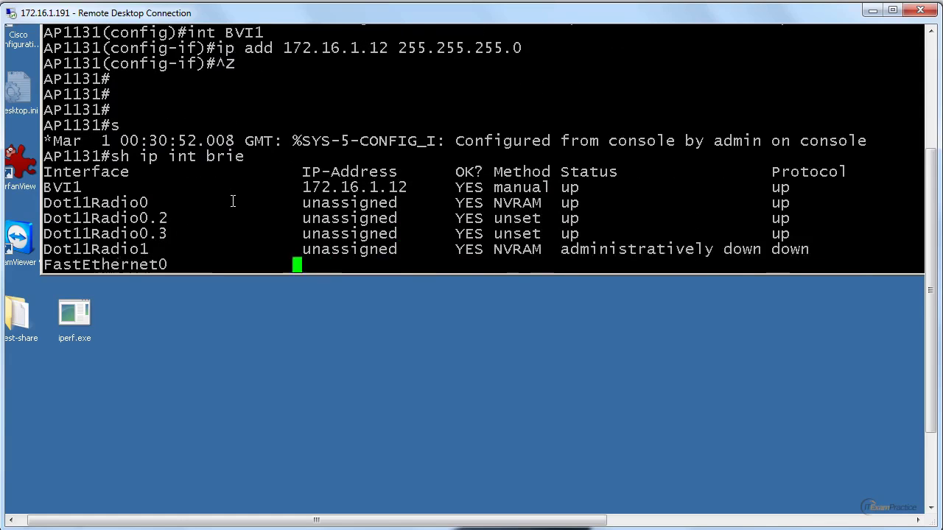
{"action": "type", "text": "p"}
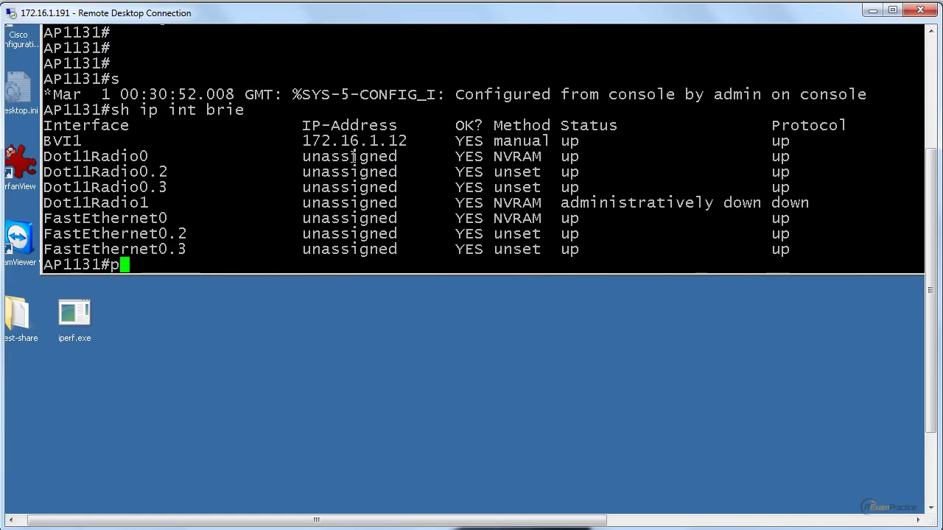
{"action": "type", "text": "ing 1"}
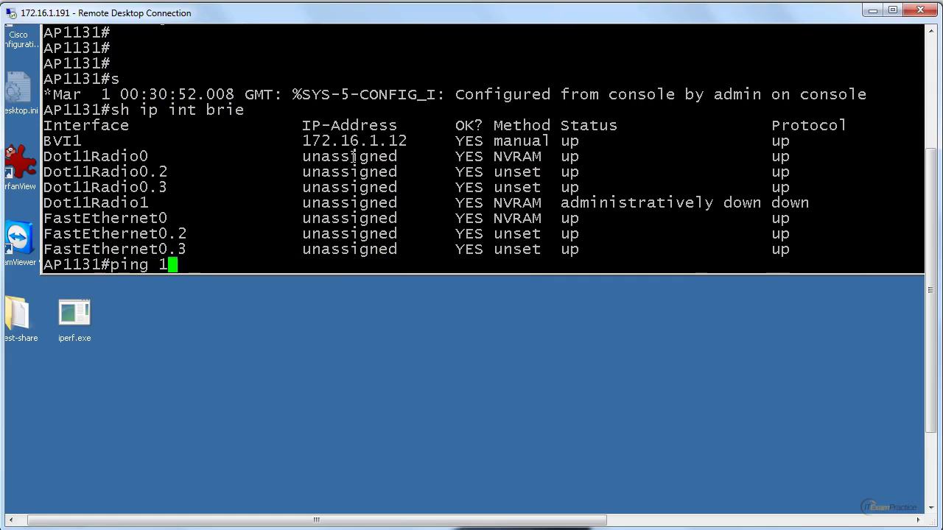
{"action": "type", "text": "72.16.1.2"}
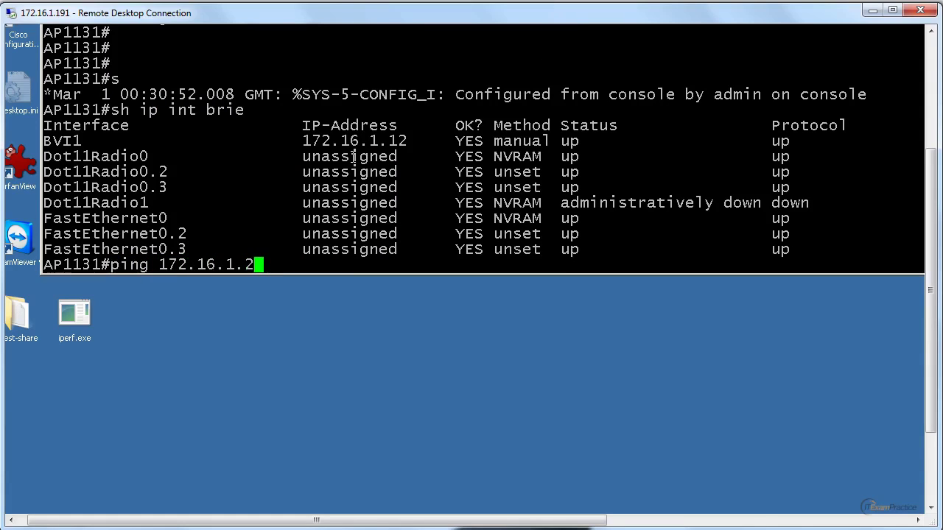
{"action": "key", "text": "Return"}
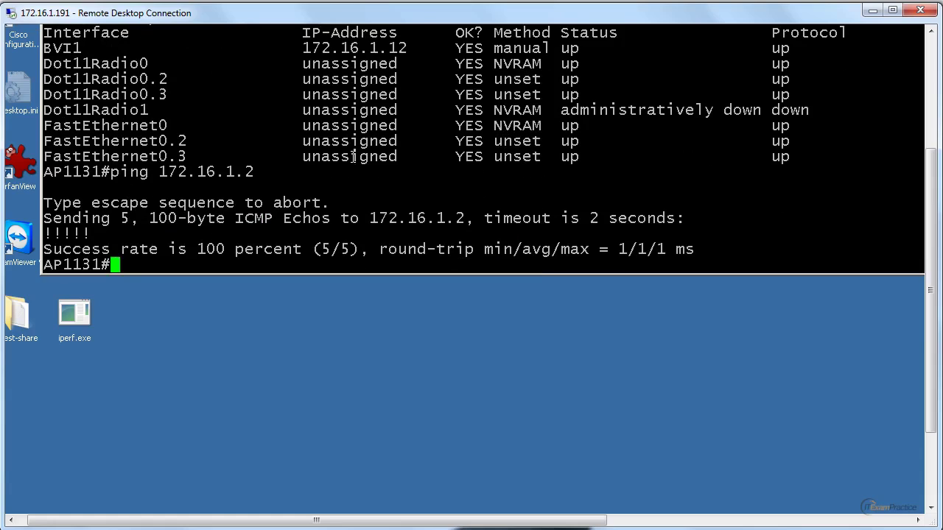